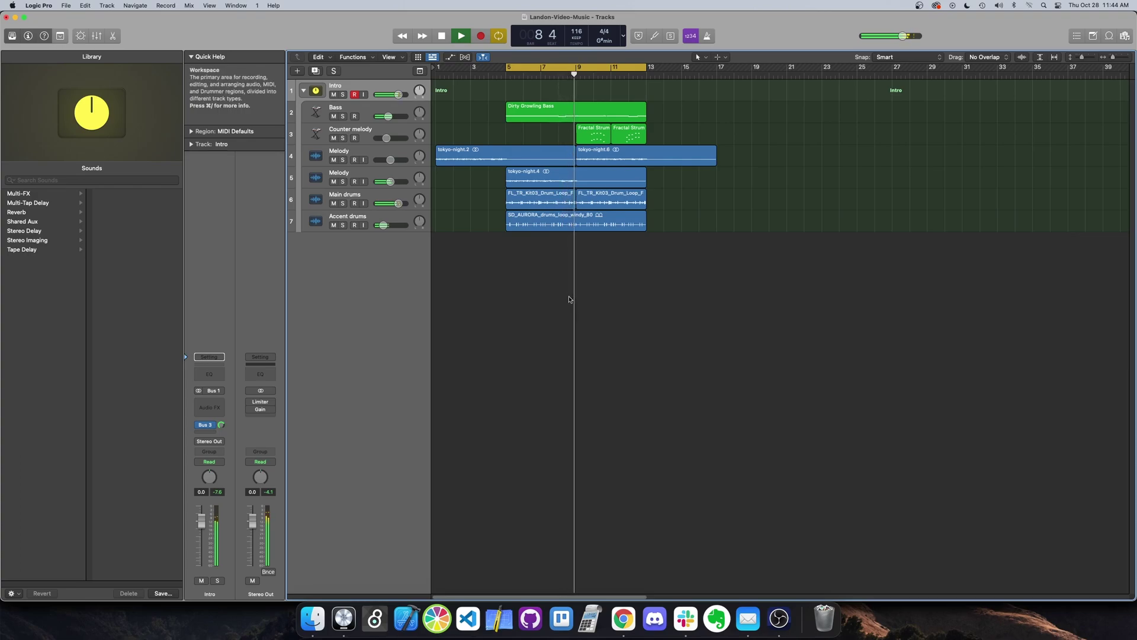
- Insert the LV-60 equalizer on the Bass track and play back the arrangement
key(space)
click(360, 114)
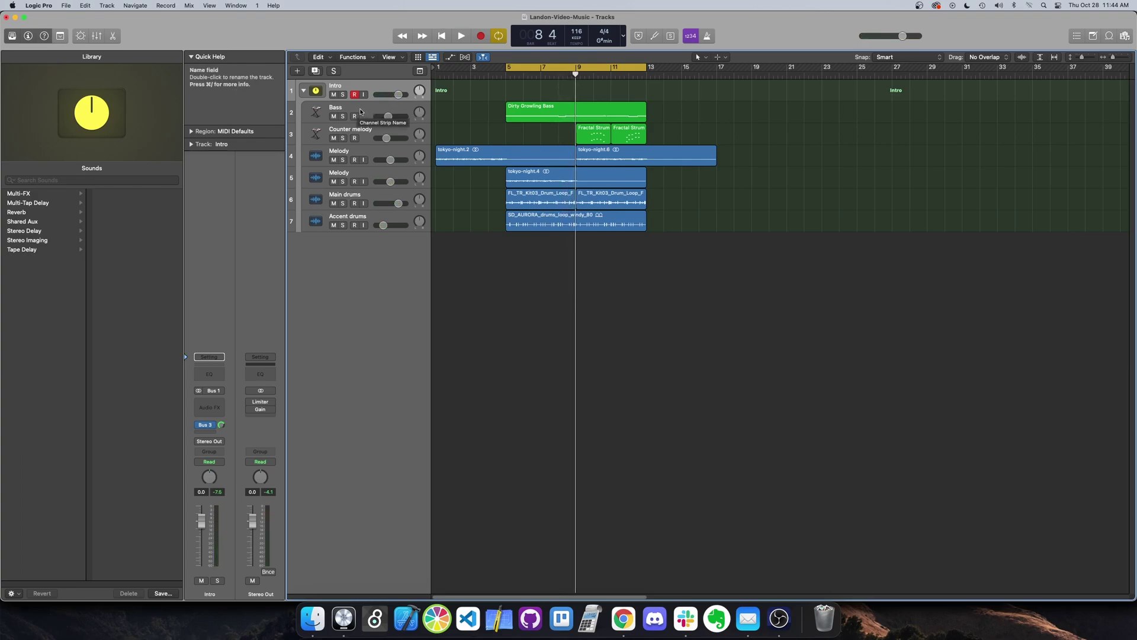
click(209, 405)
click(208, 429)
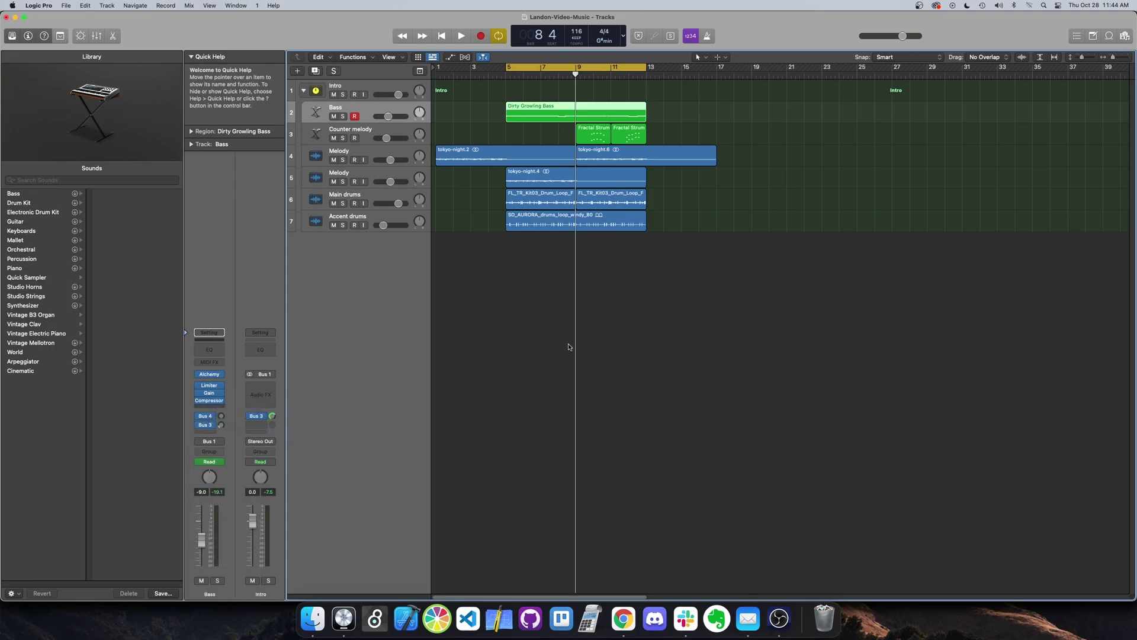
drag(652, 208, 697, 273)
key(space)
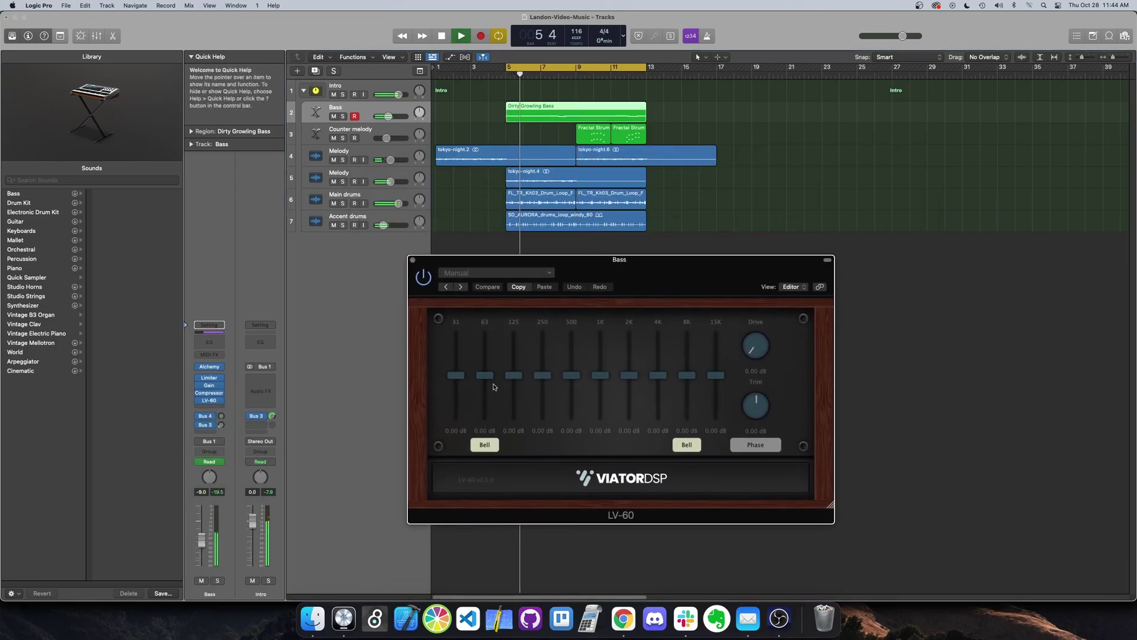
- Boost the Bass EQ's 31 and 63 bands to 12 dB and turn off Bell for the low band
drag(456, 375, 458, 331)
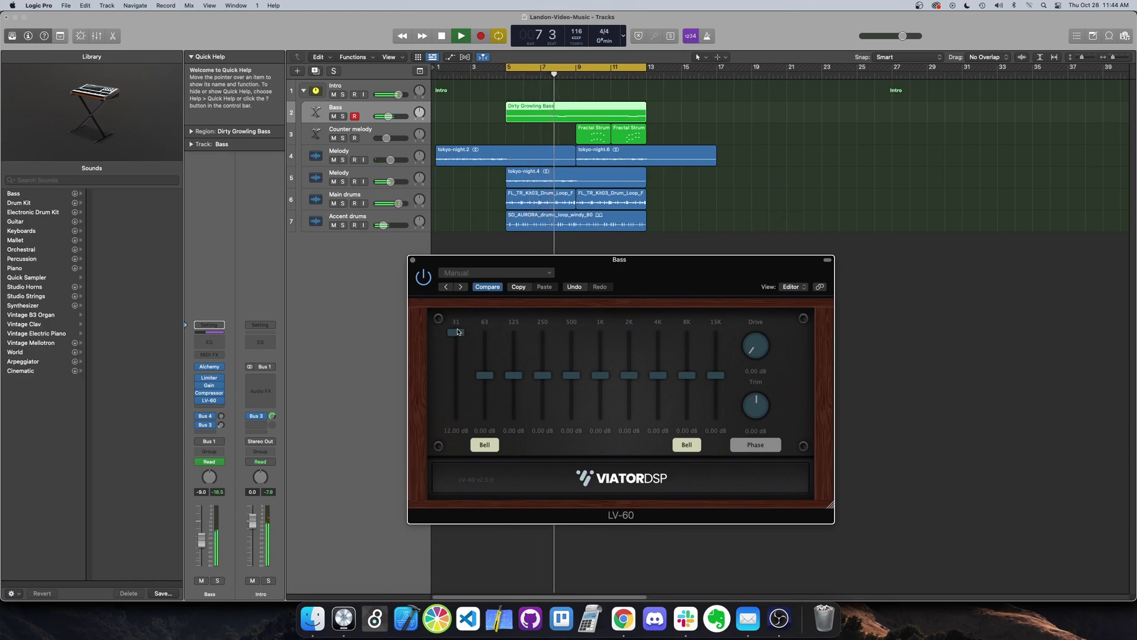
drag(482, 377, 484, 332)
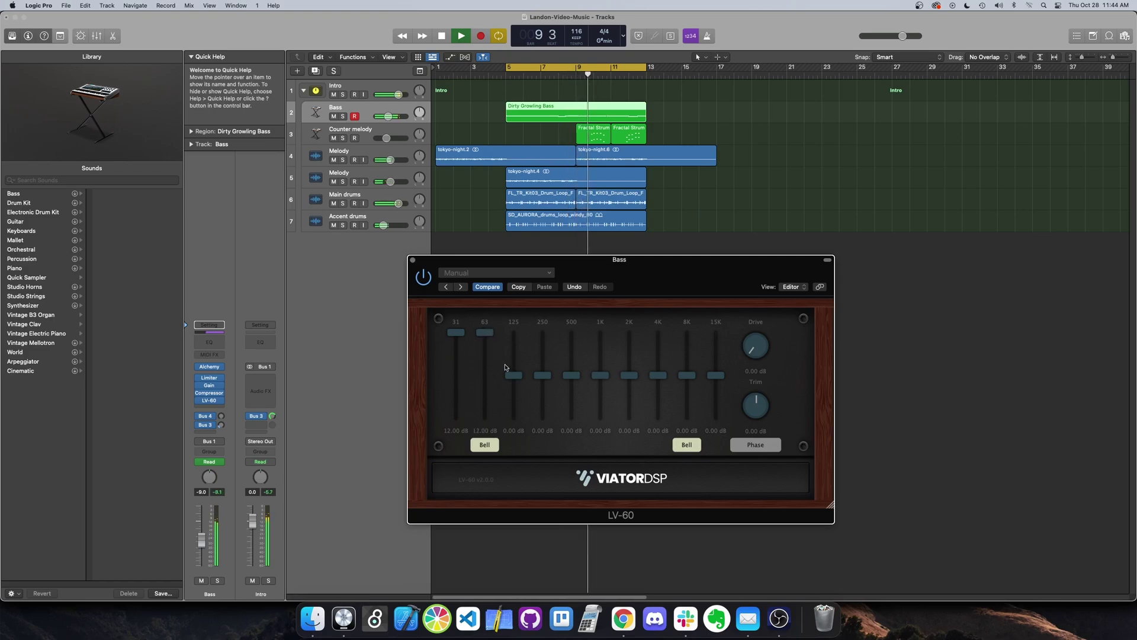
click(482, 445)
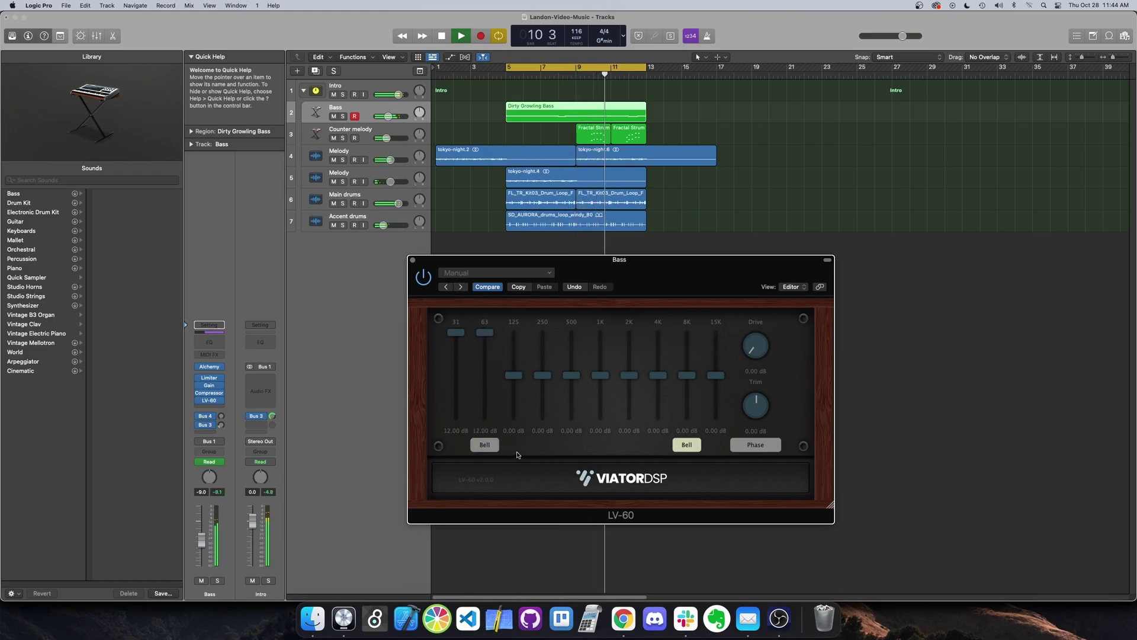
- Try adjusting the Bass EQ's mid bands and Drive, leaving the 500 band at 0.25 dB
drag(540, 389, 572, 374)
double_click(542, 409)
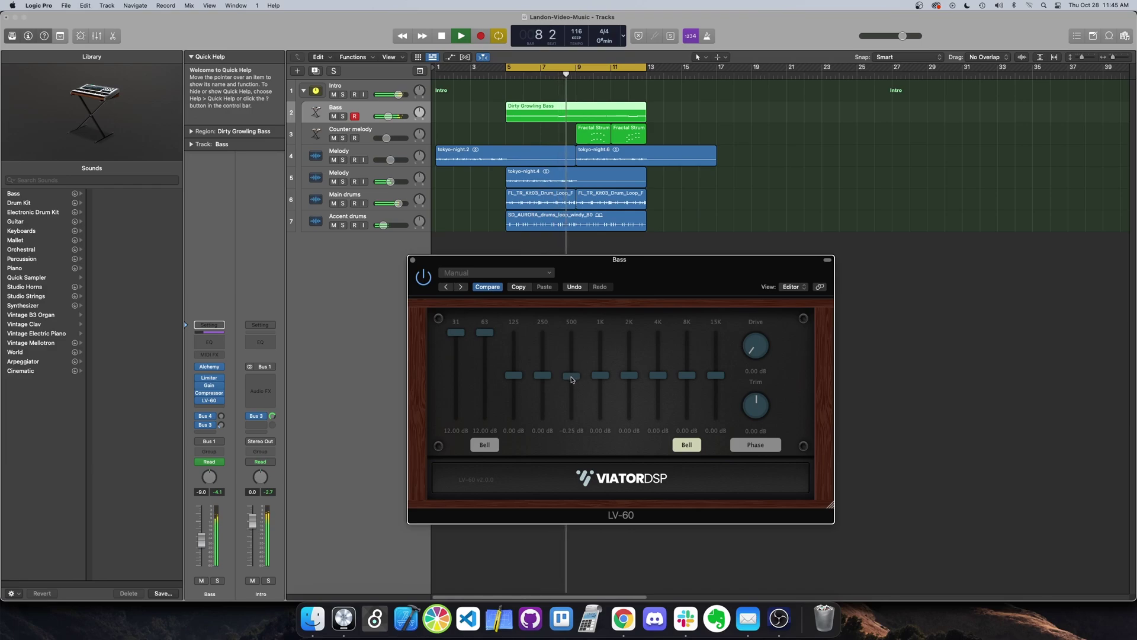
mouse_move(774, 351)
mouse_down()
mouse_move(766, 313)
mouse_move(781, 238)
mouse_move(778, 363)
mouse_up()
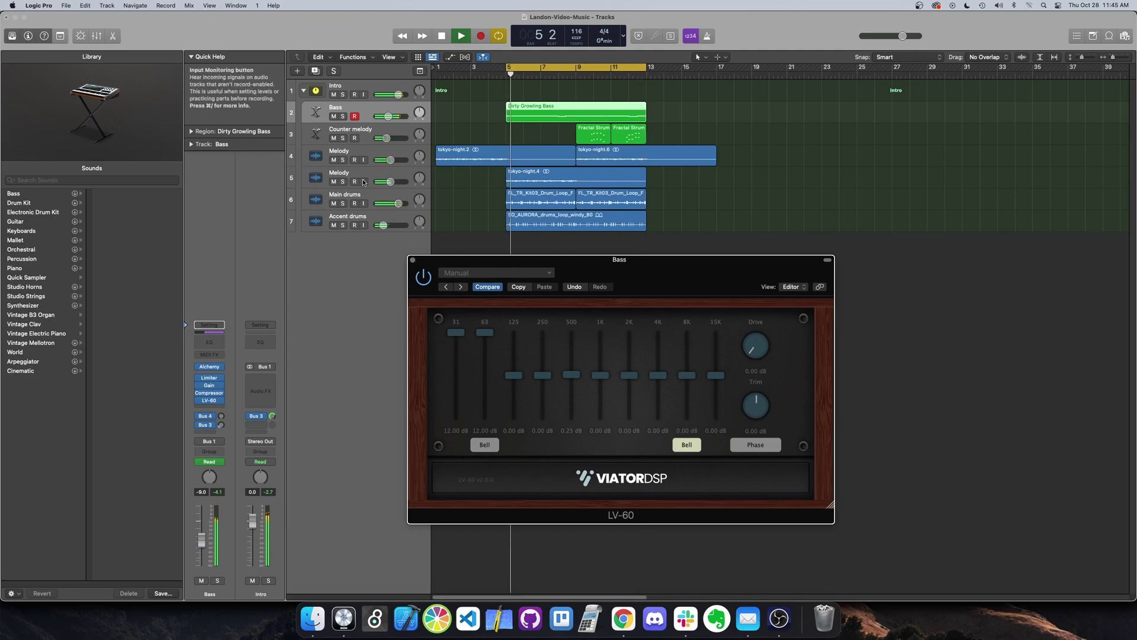
- Solo the Bass track, try its LV-60 Drive at about 1.02 dB, and reset Drive to 0 dB
key(s)
drag(757, 347, 757, 340)
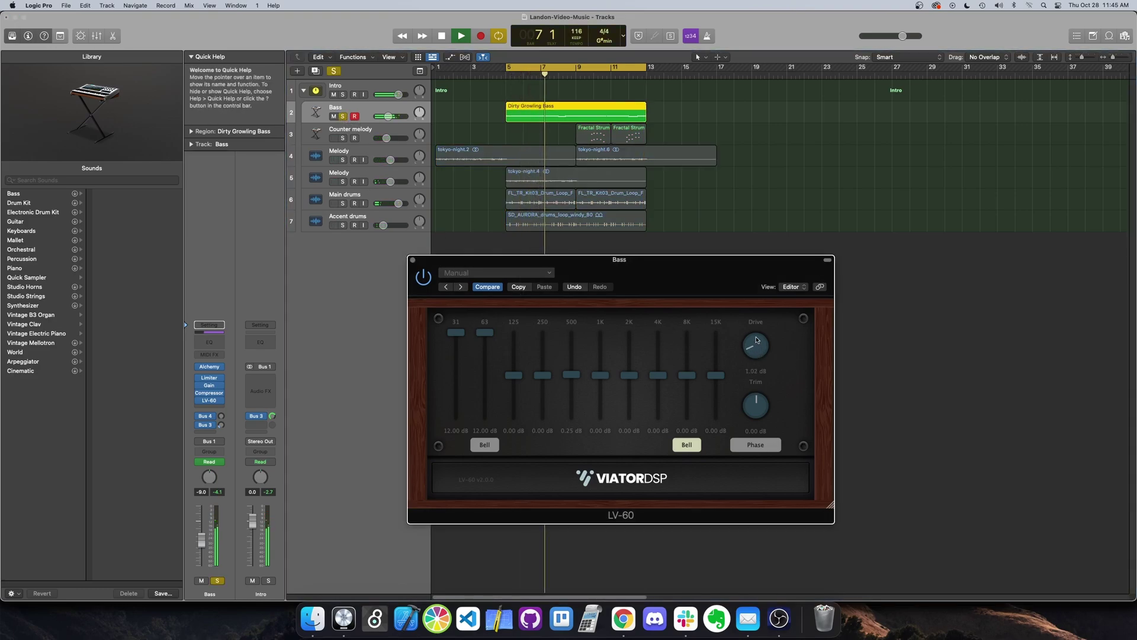
alt+click(756, 340)
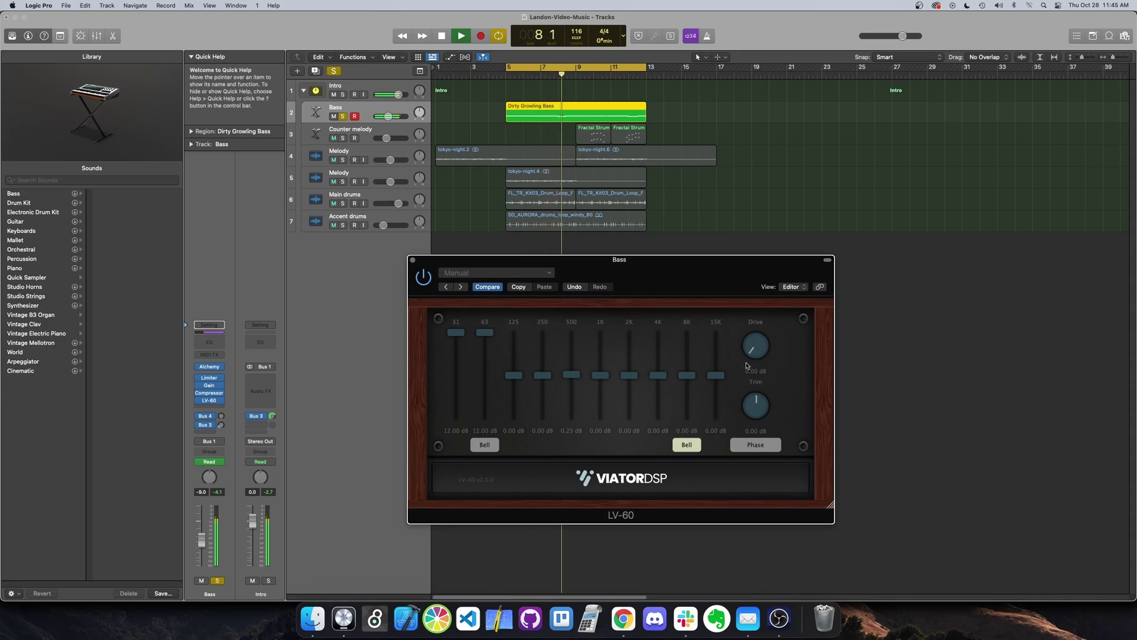
- Try the Bass EQ's 8K band at 12 dB, return it to about 0.25 dB, and stop playback
drag(687, 375, 701, 333)
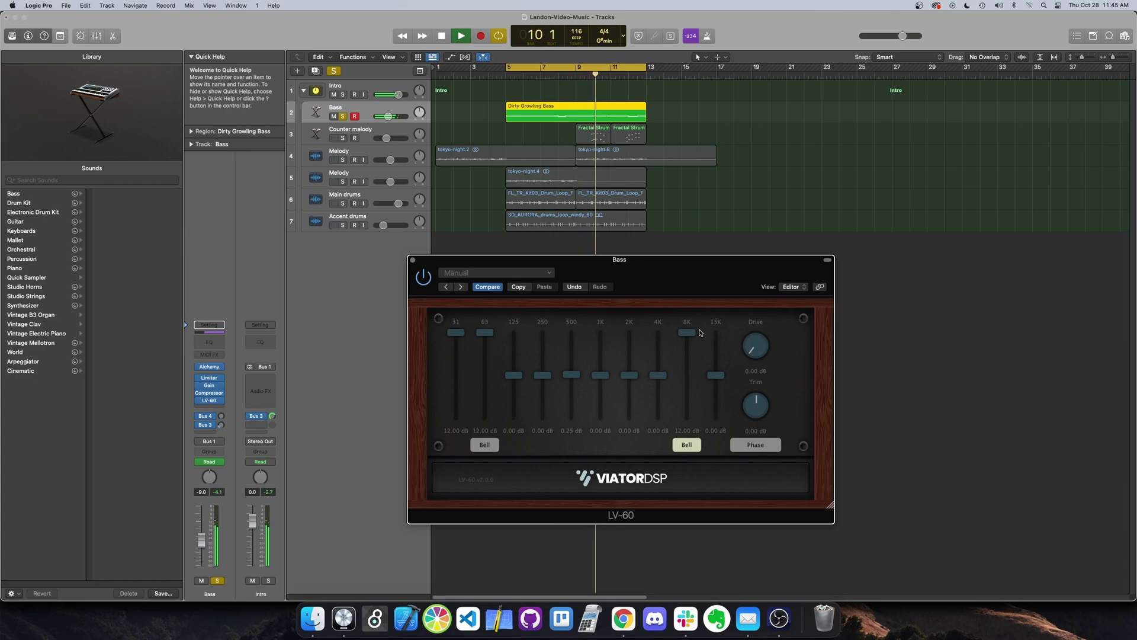
drag(701, 333, 658, 374)
key(space)
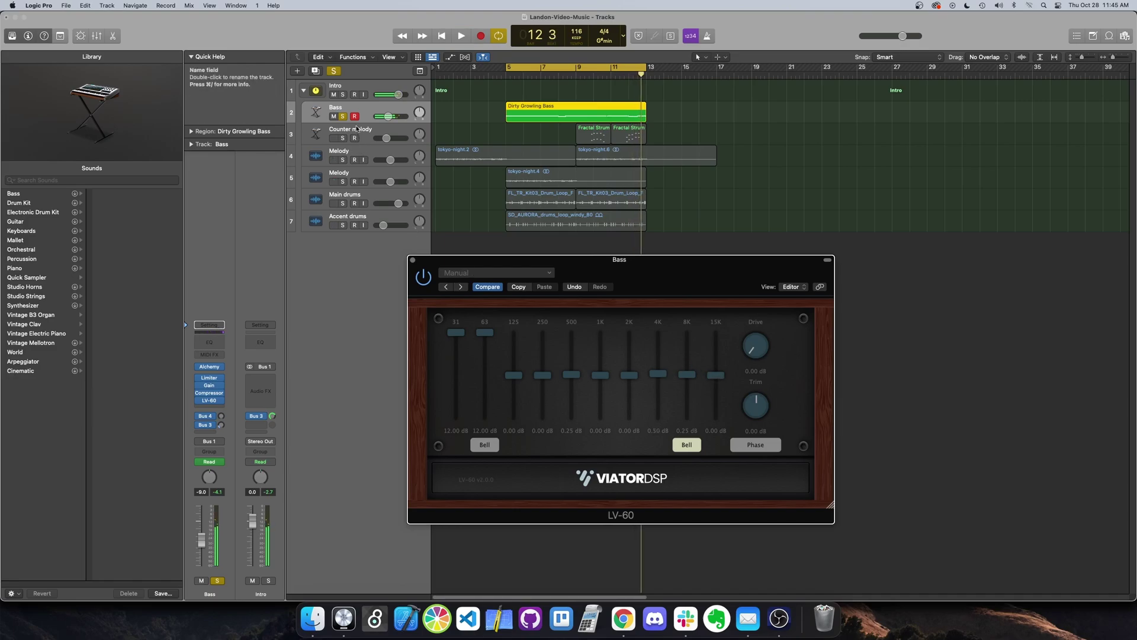
- Open a flat LV-60 on the Main drums track and play both drum tracks in solo
key(Down)
key(Down)
key(Down)
key(Down)
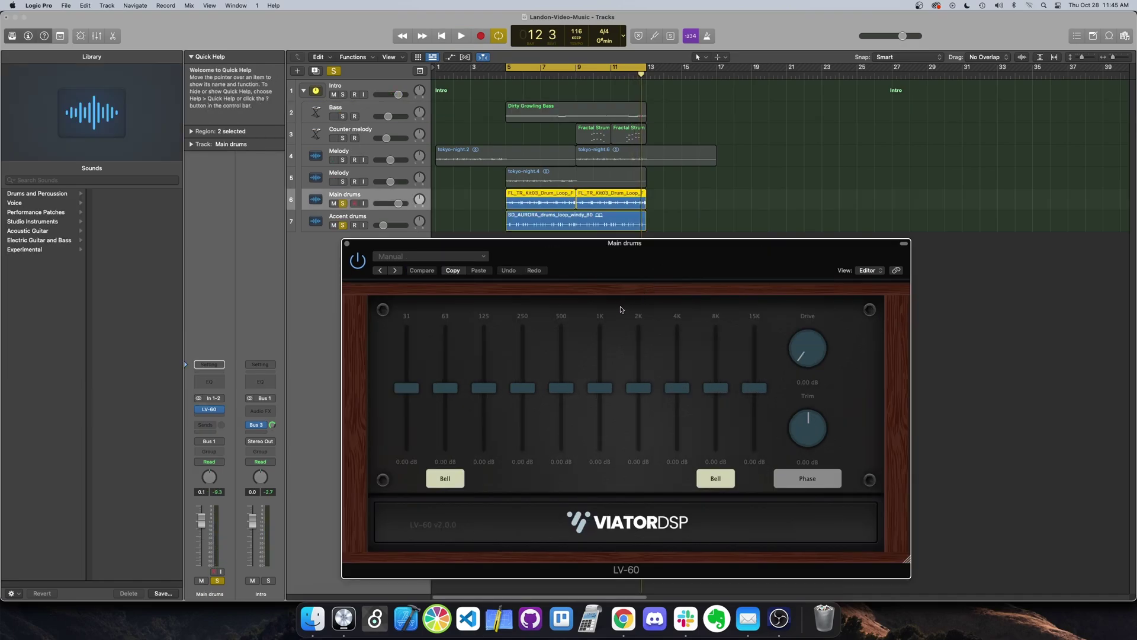
key(space)
- Turn off the low-band Bell on the Main drums EQ and audition boosts on the 63, 125 and 250 bands
click(449, 480)
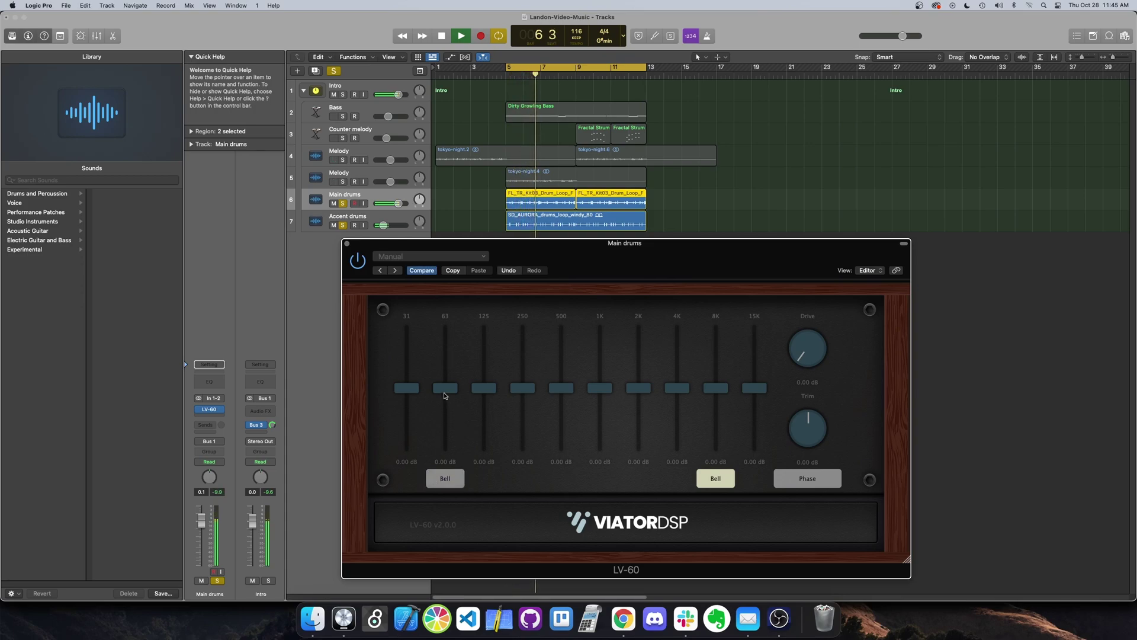
drag(444, 396, 450, 349)
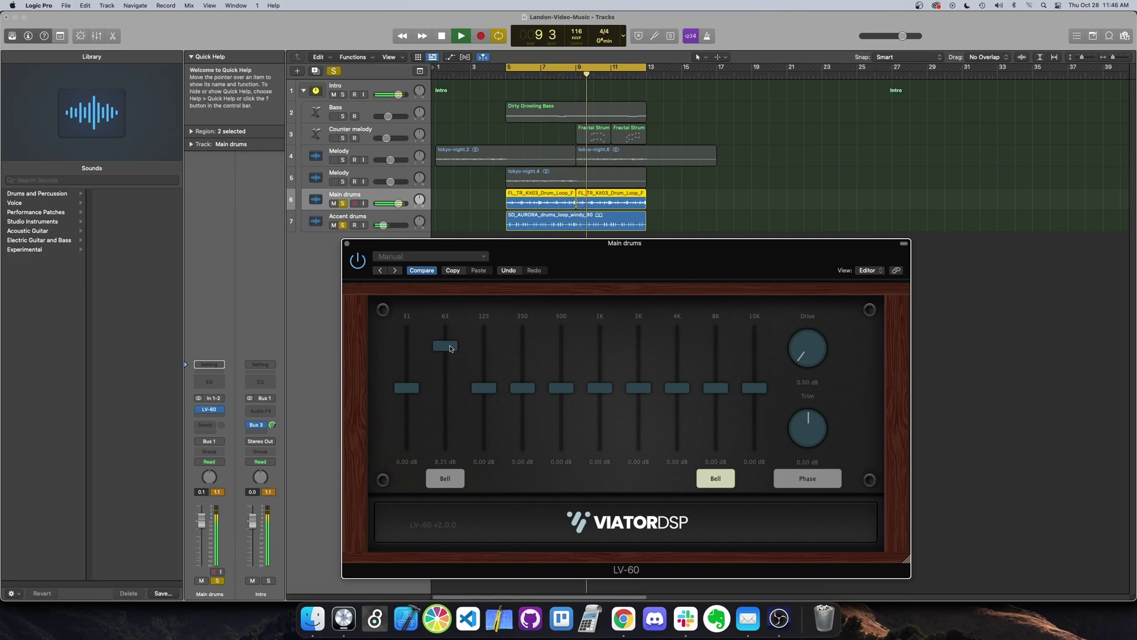
double_click(449, 349)
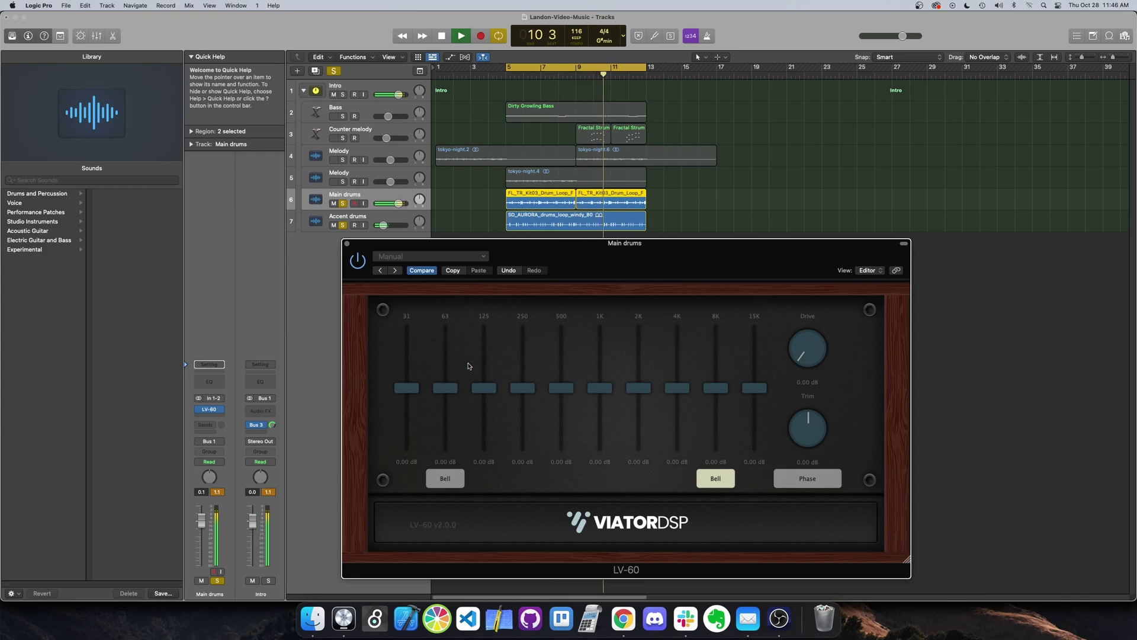
drag(479, 388, 486, 348)
double_click(486, 347)
drag(519, 389, 522, 345)
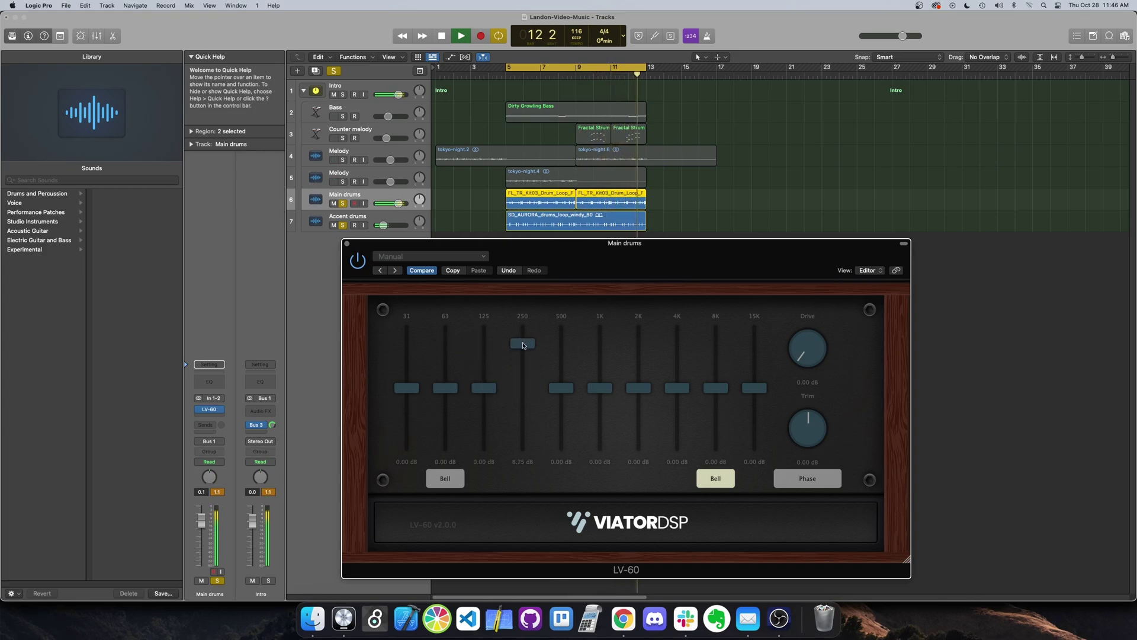
- Cut the Main drums 250 band to -12 dB and boost the 8K band to 7 dB with its Bell off
double_click(522, 344)
drag(522, 387, 530, 482)
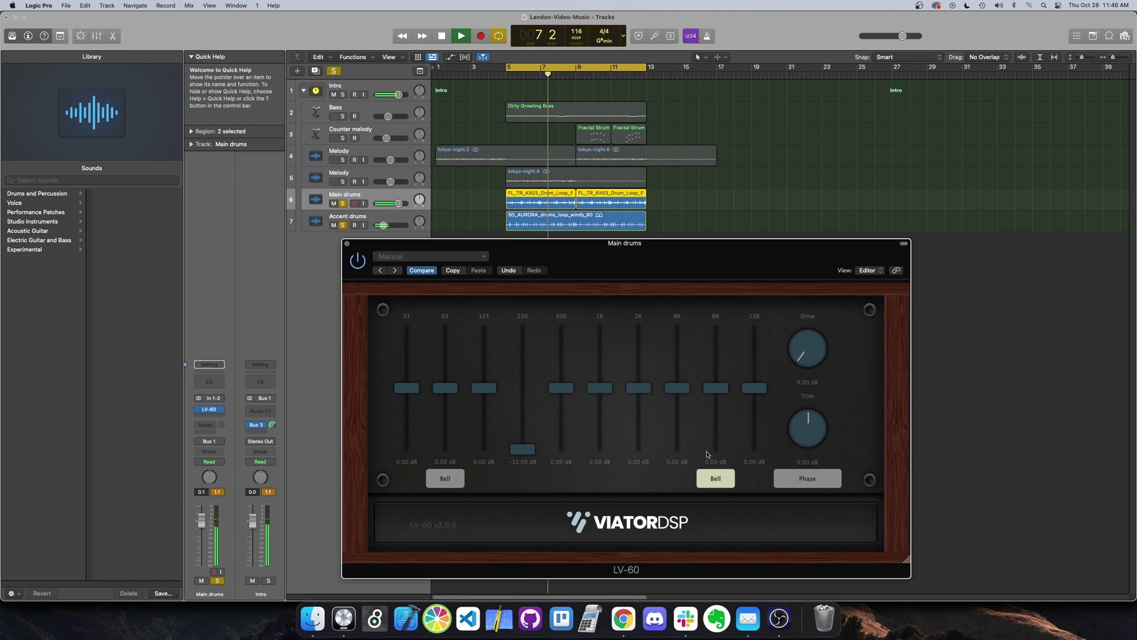
drag(722, 392, 727, 354)
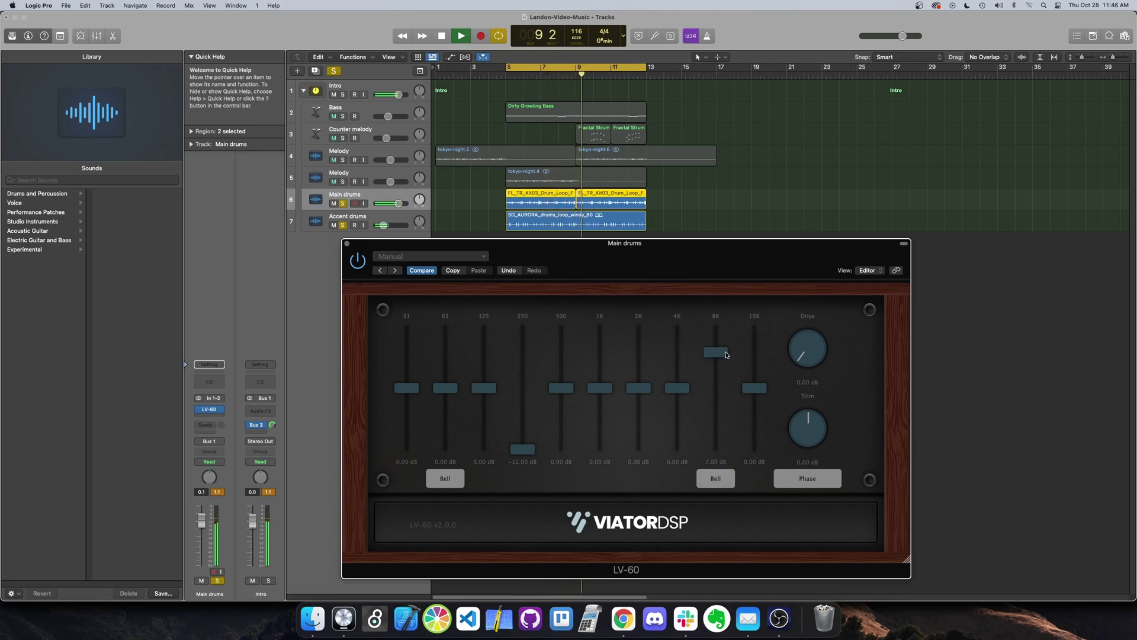
- Set the Main drums Drive to 2.06 dB and Trim to -4 dB, and compare against the bypassed LV-60
drag(822, 354, 821, 335)
drag(818, 424, 818, 430)
click(360, 264)
click(358, 261)
- Audition boosts of about 7 dB on the Main drums 1K, 2K and 4K bands, resetting each to 0 dB
drag(599, 388, 604, 354)
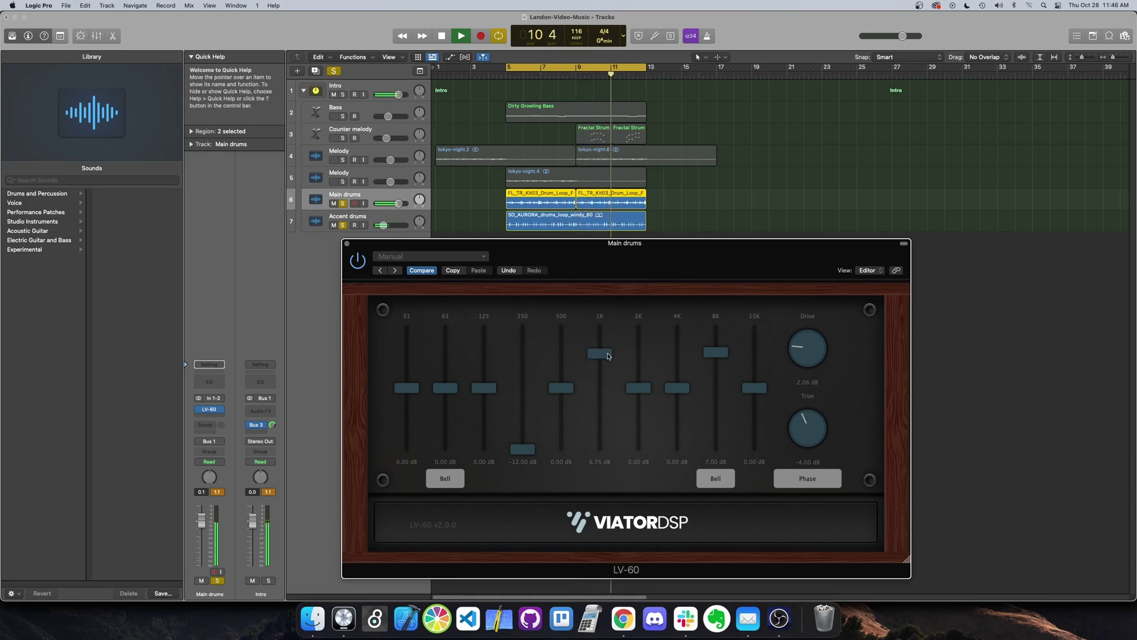
double_click(607, 355)
drag(645, 388, 644, 349)
double_click(645, 348)
drag(677, 388, 677, 355)
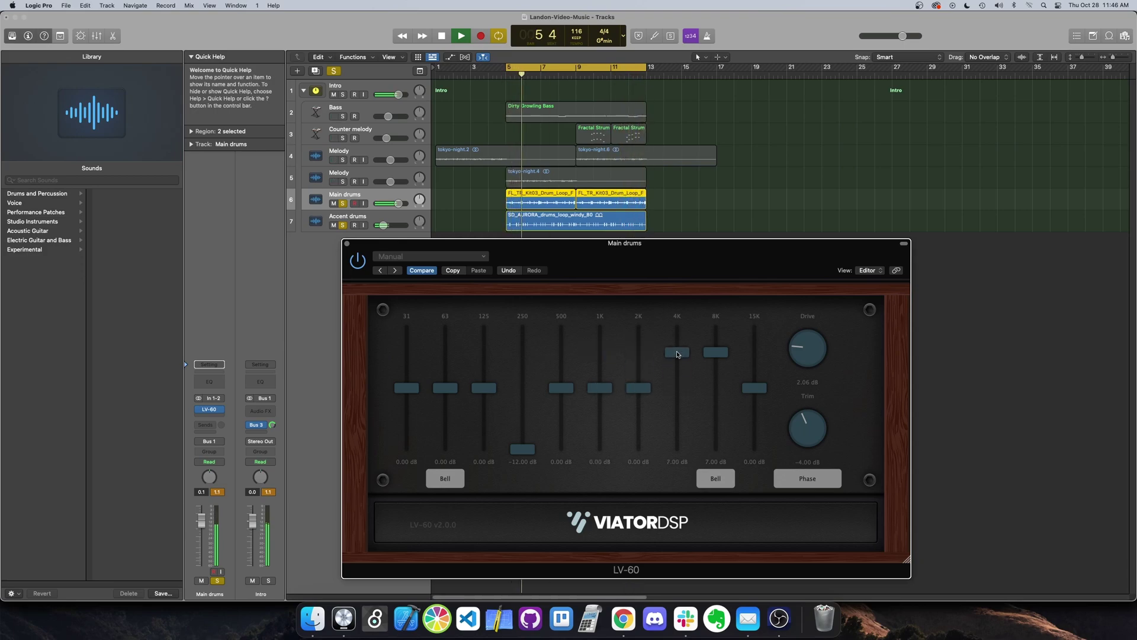
double_click(677, 353)
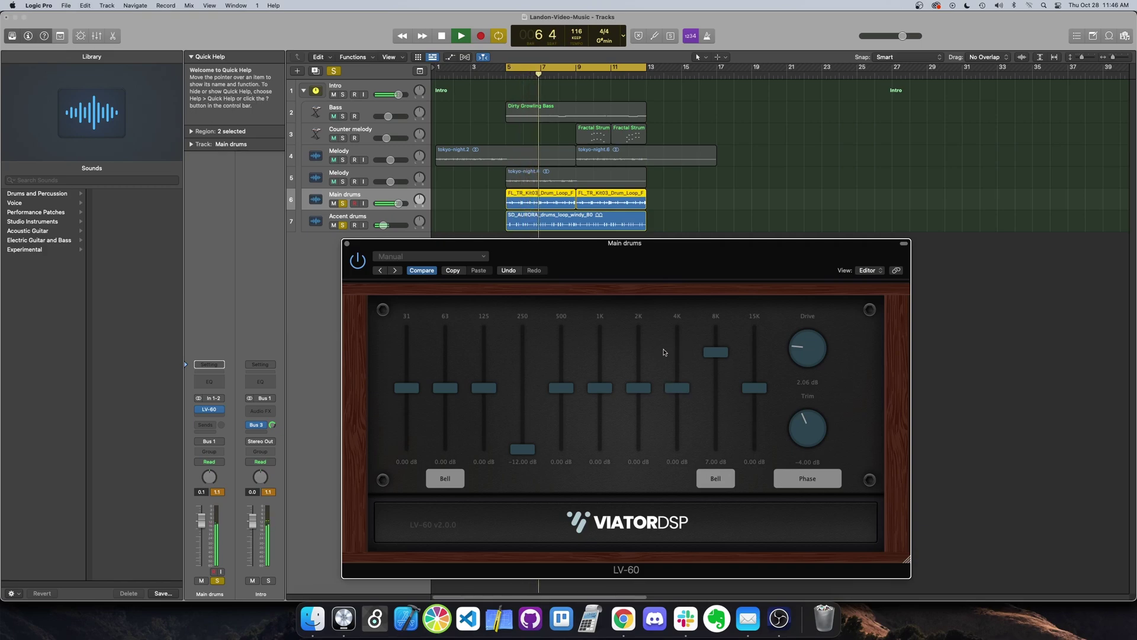
- Play the soloed Melody tracks and, in track 5's LV-60, turn off the high-band Bell and boost 8K to 12 dB
key(space)
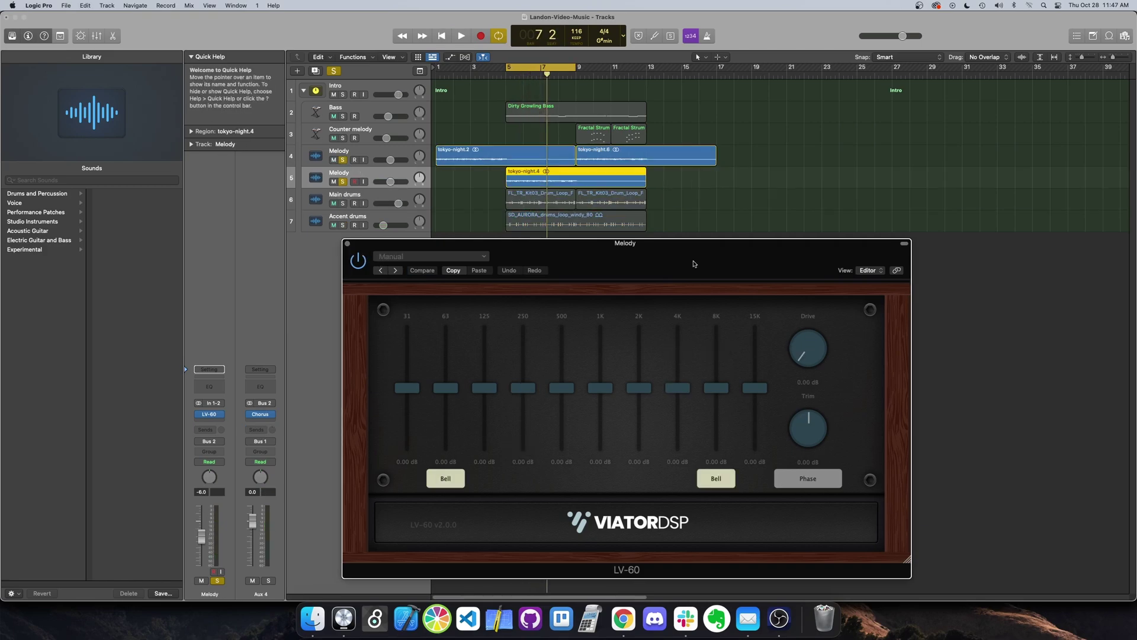
key(space)
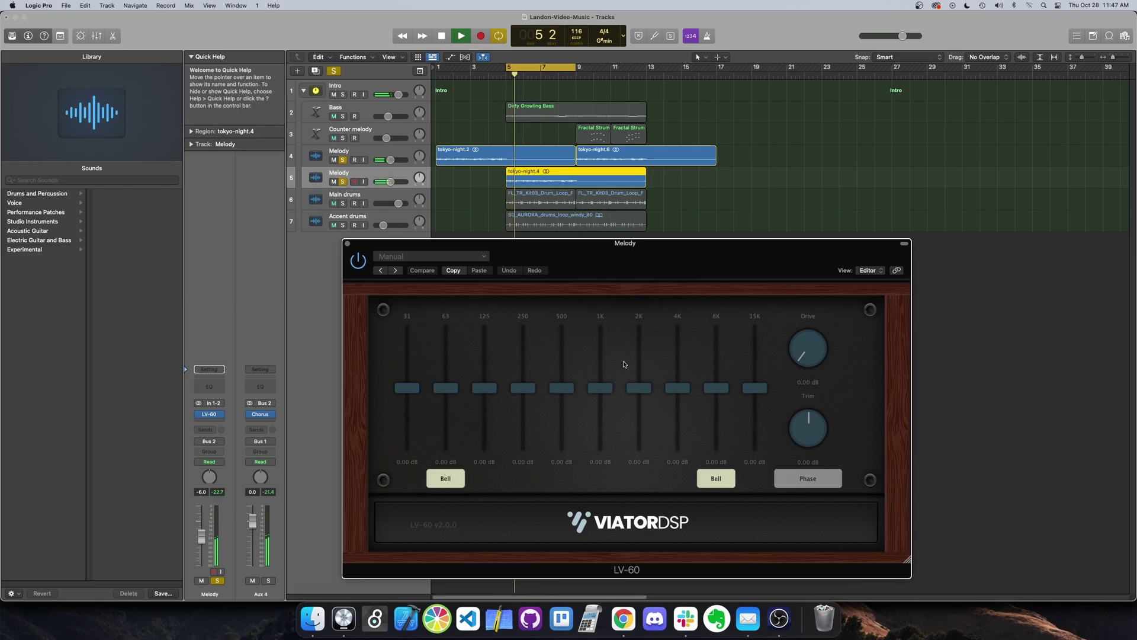
click(716, 478)
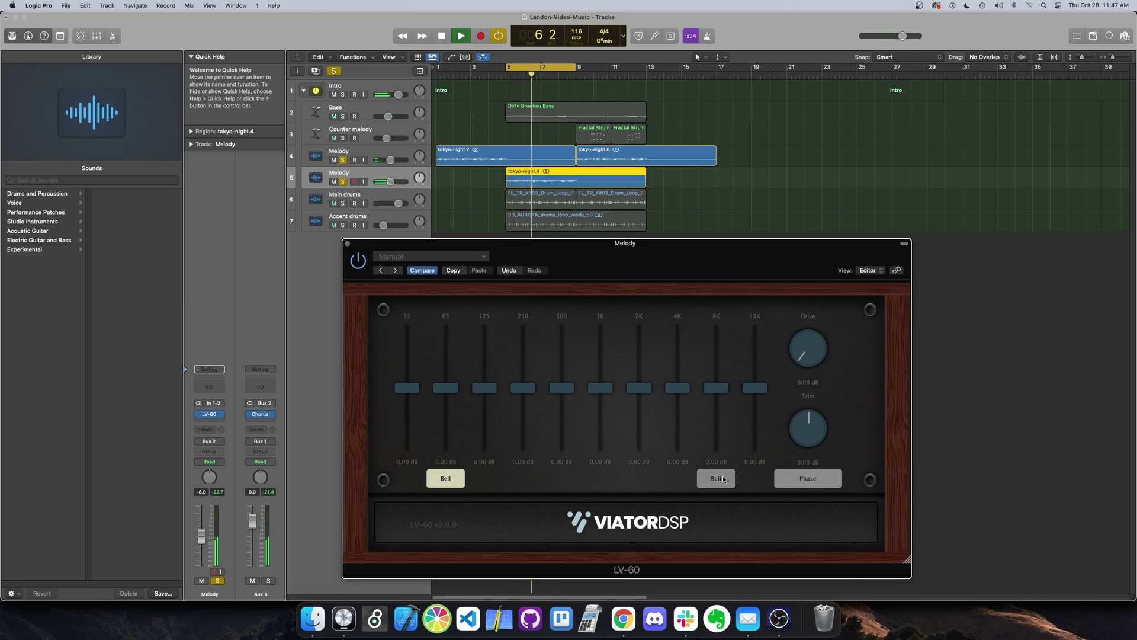
drag(716, 389, 721, 327)
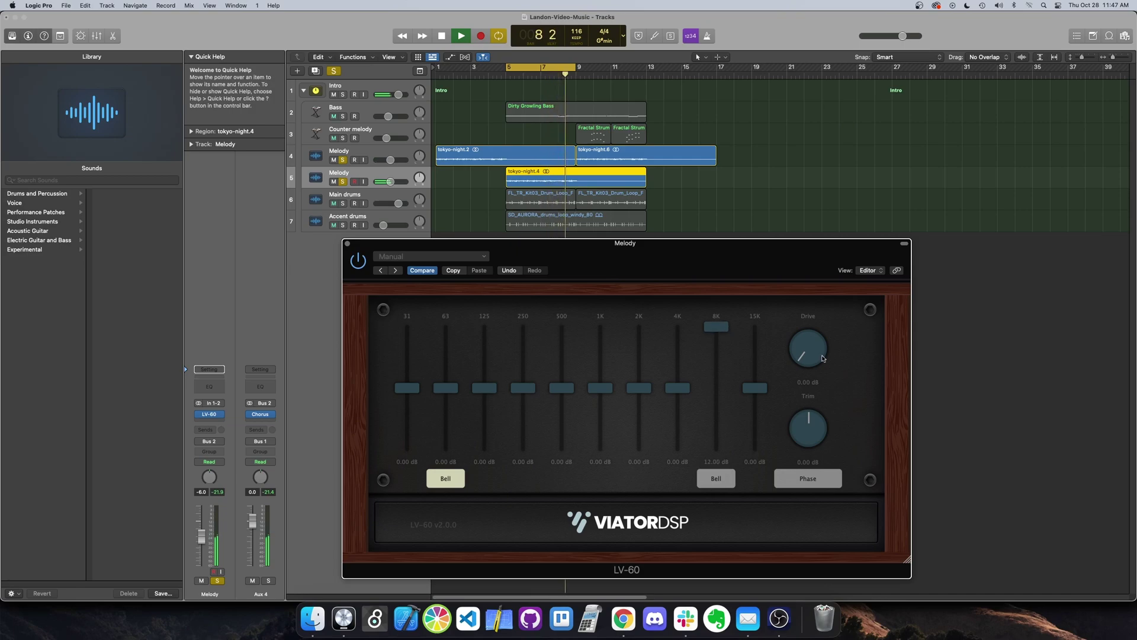
- Set the Melody EQ's Drive to about 2.05 dB and cut its 31, 63, 125 and 250 bands to -12 dB
mouse_move(818, 360)
mouse_down()
mouse_move(816, 315)
mouse_move(813, 339)
mouse_up()
drag(407, 388, 423, 439)
drag(445, 388, 445, 449)
drag(485, 387, 482, 459)
drag(525, 391, 524, 456)
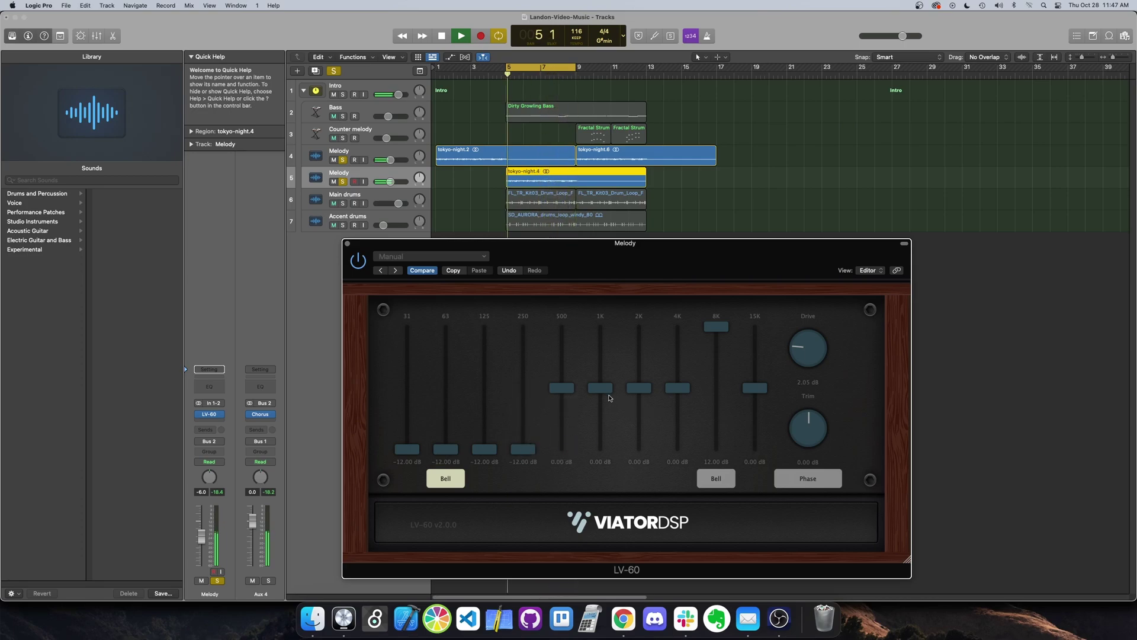
- Reset the Melody Drive and try upper-mid boosts, settling on 0 dB at 1K, 5.75 dB at 2K and 0.25 dB at 4K
drag(604, 389, 650, 350)
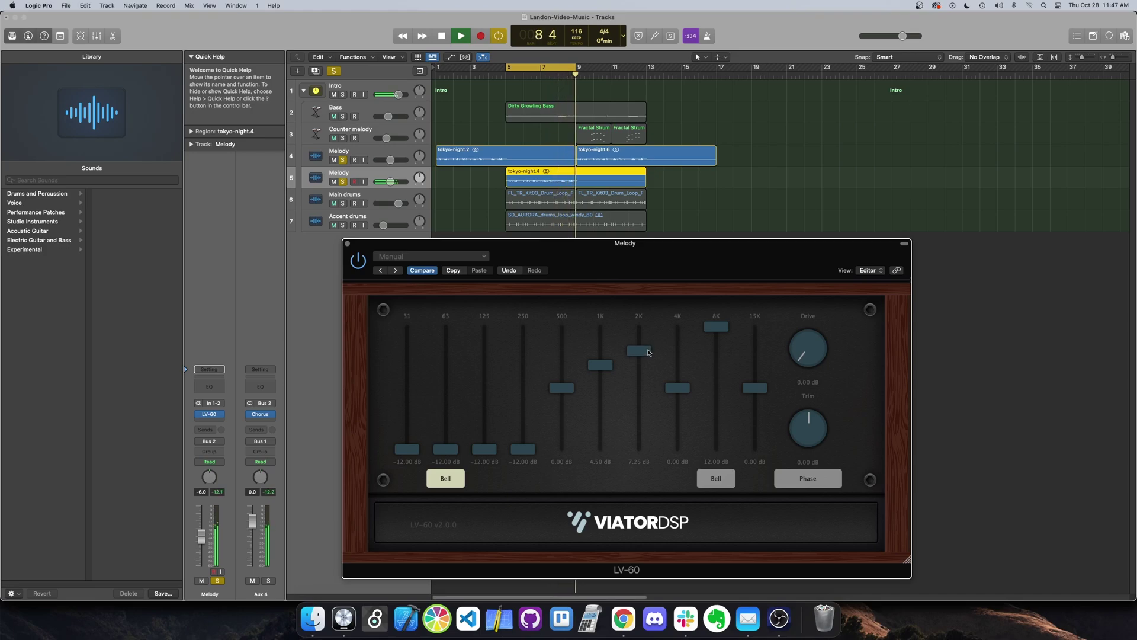
drag(678, 387, 679, 364)
double_click(637, 353)
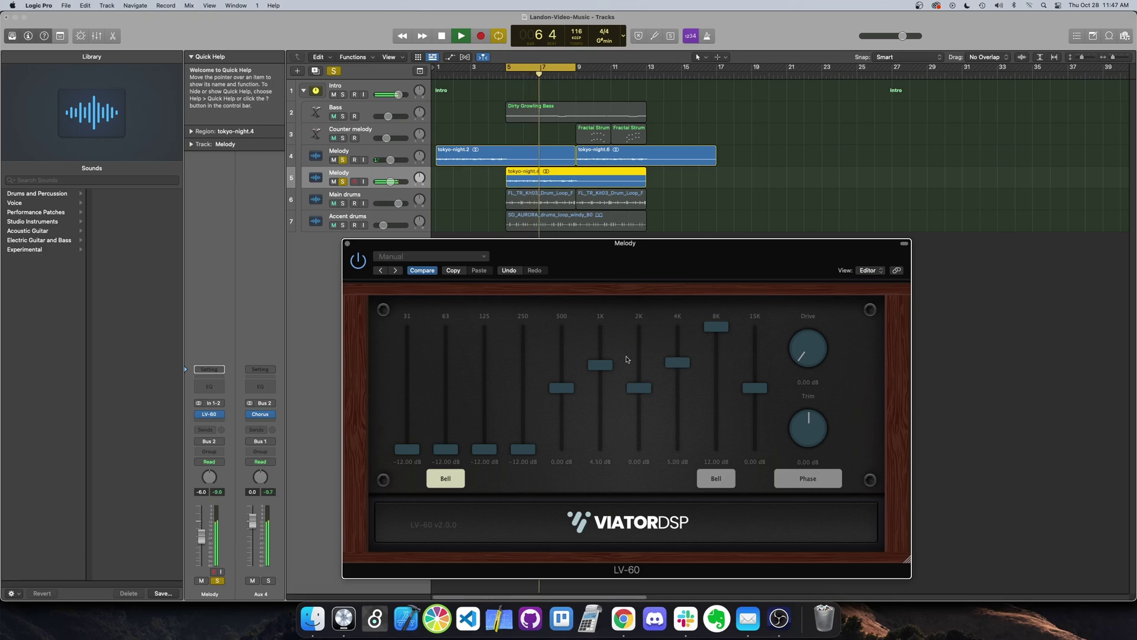
double_click(600, 364)
drag(682, 367, 645, 361)
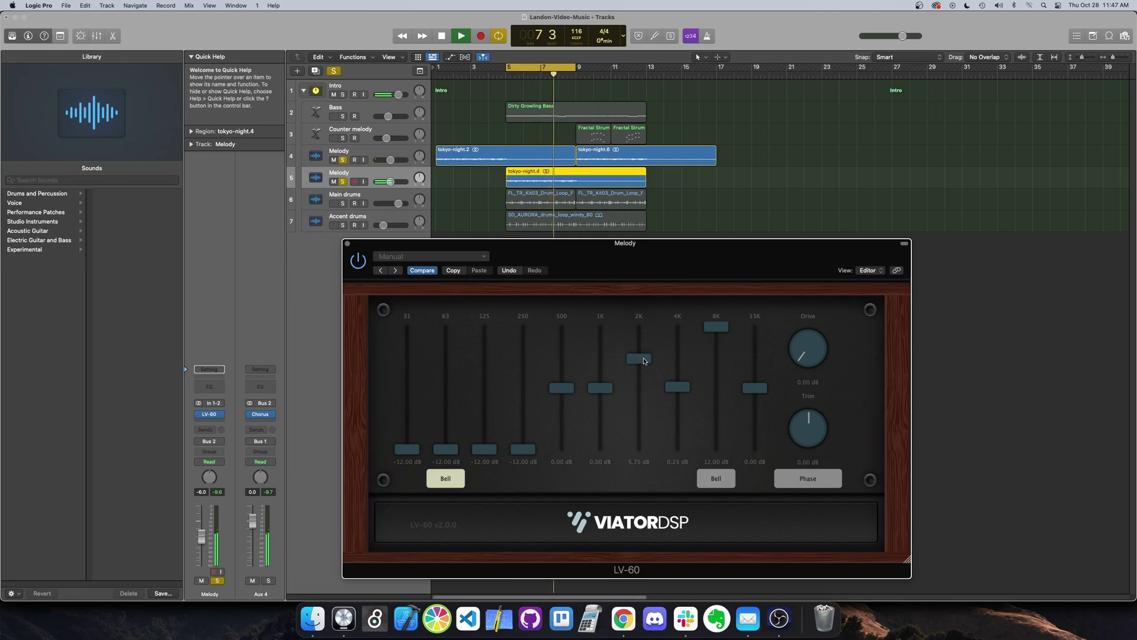
- Compare the melody with the LV-60 bypassed and active, and unsolo both Melody tracks
click(359, 261)
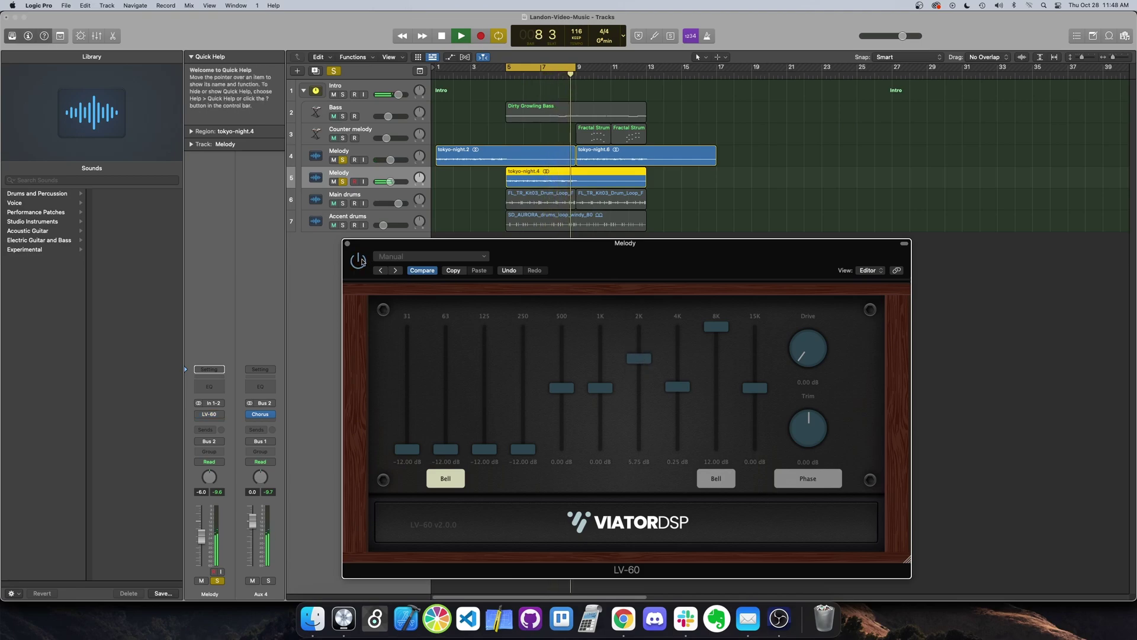
click(358, 260)
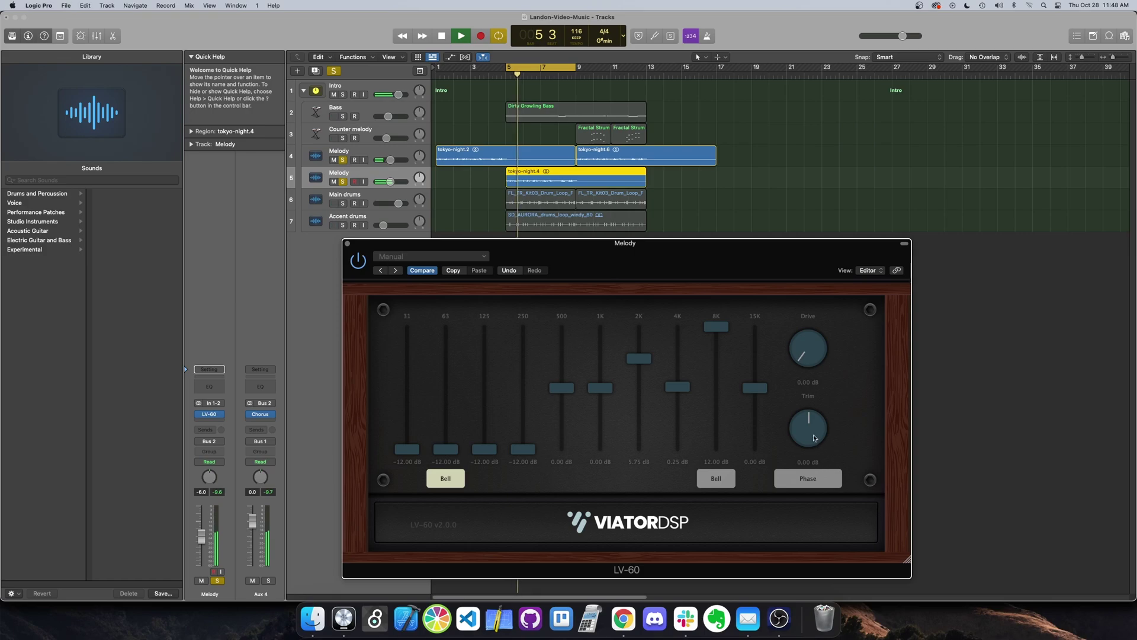
click(343, 182)
click(342, 182)
click(342, 160)
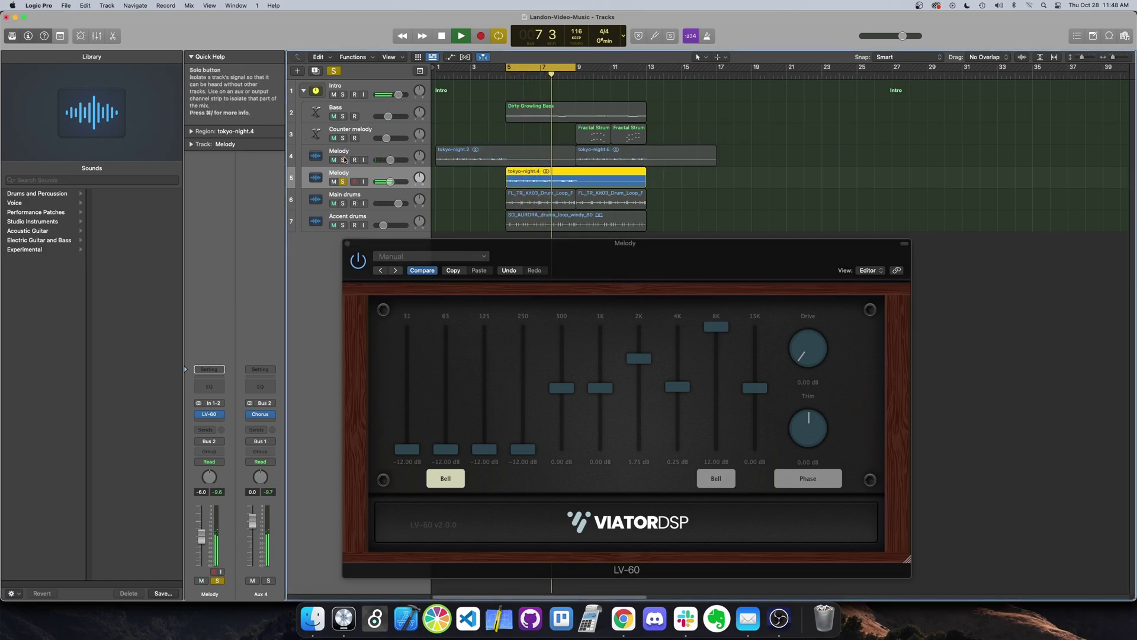
click(343, 181)
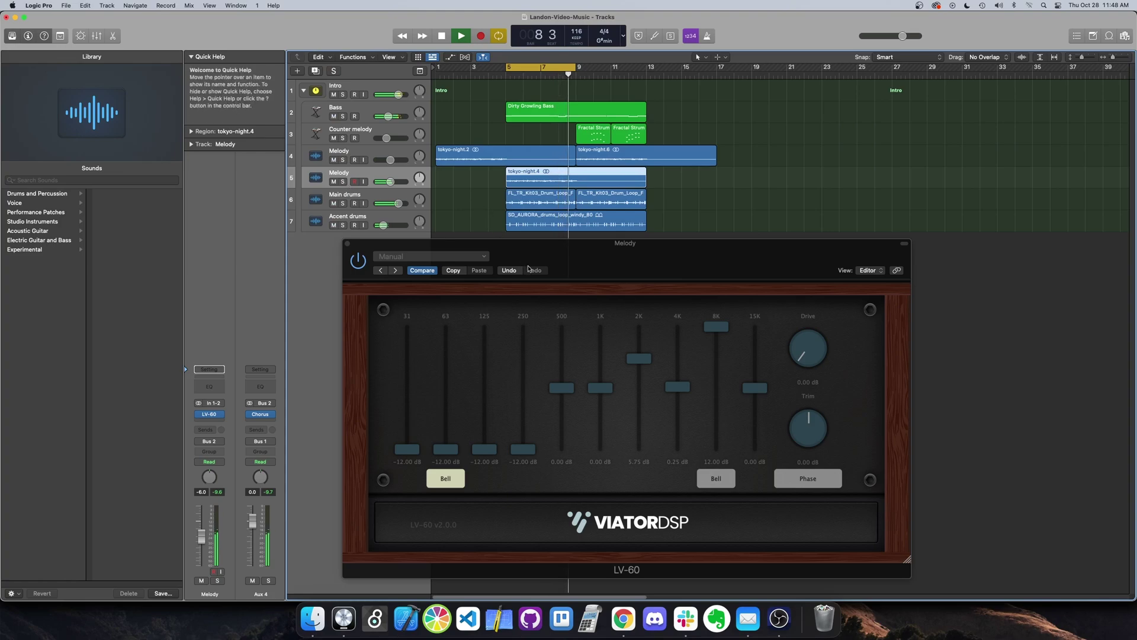
- Toggle the Melody LV-60's bypass to compare it in the full mix, and move its window up over the arrangement
click(363, 262)
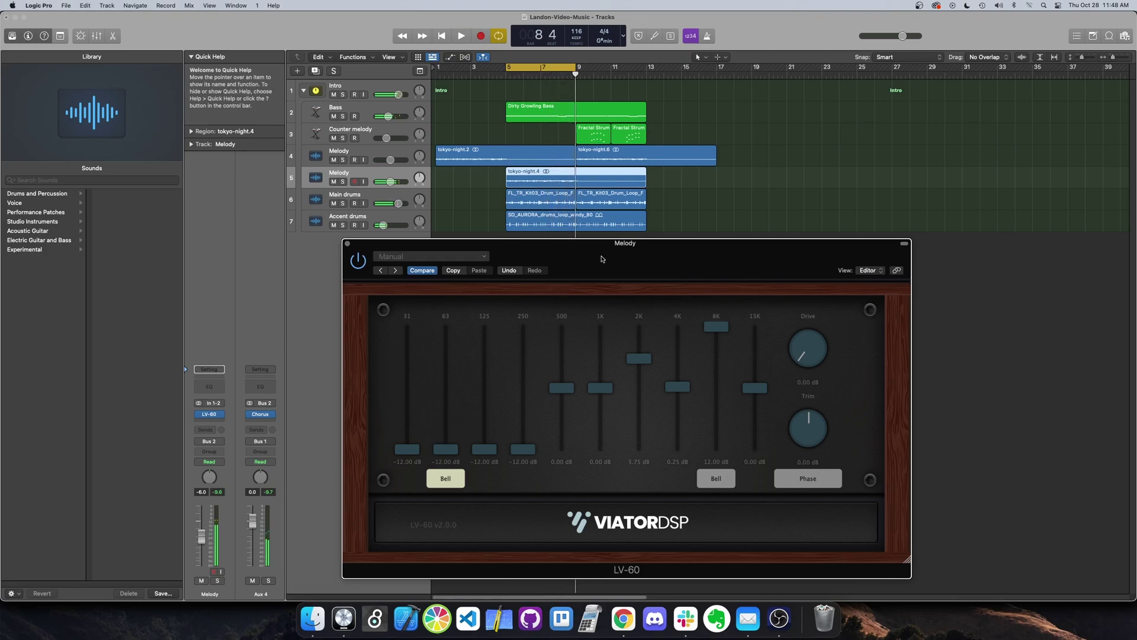
drag(602, 259, 527, 32)
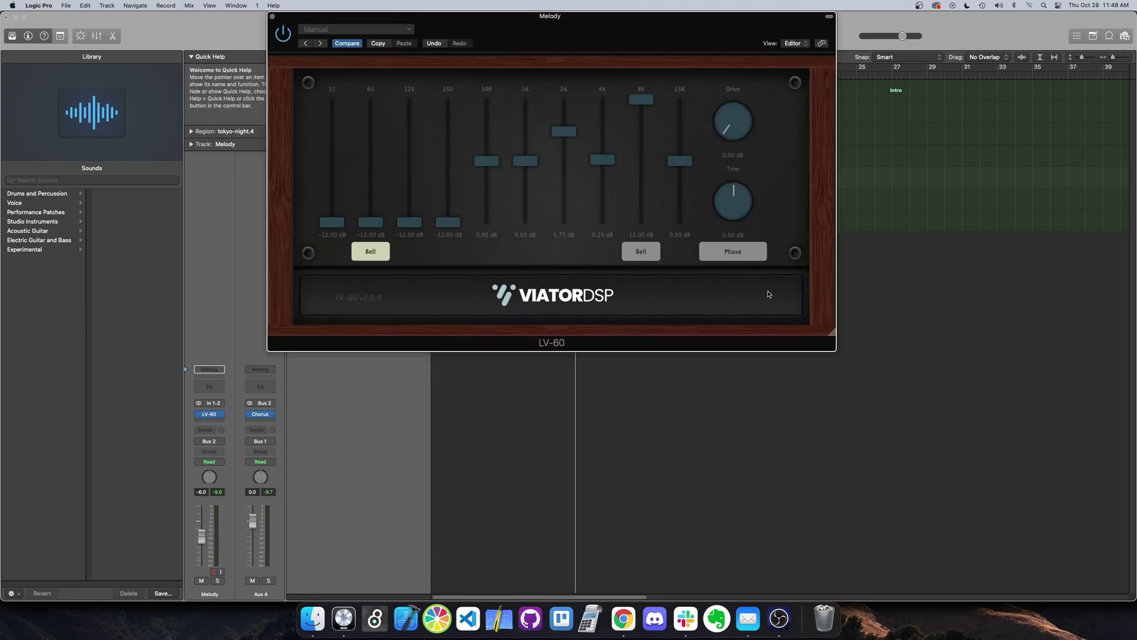